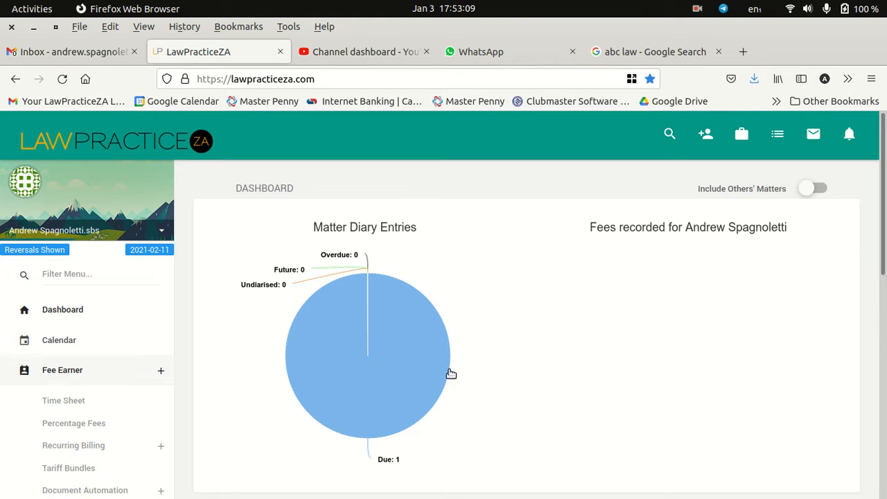
# Step: Open the Strike action dispute matter from the due diary entries and go to its Capture Fees form
pyautogui.click(413, 366)
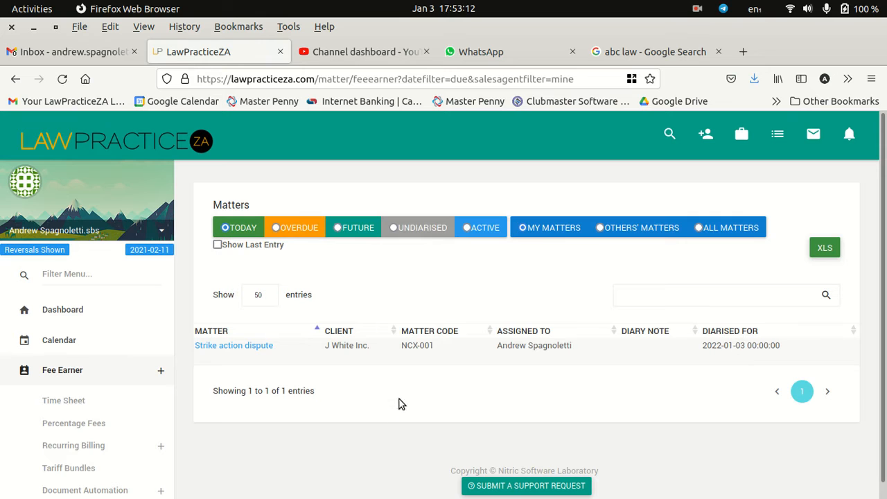
pyautogui.click(241, 347)
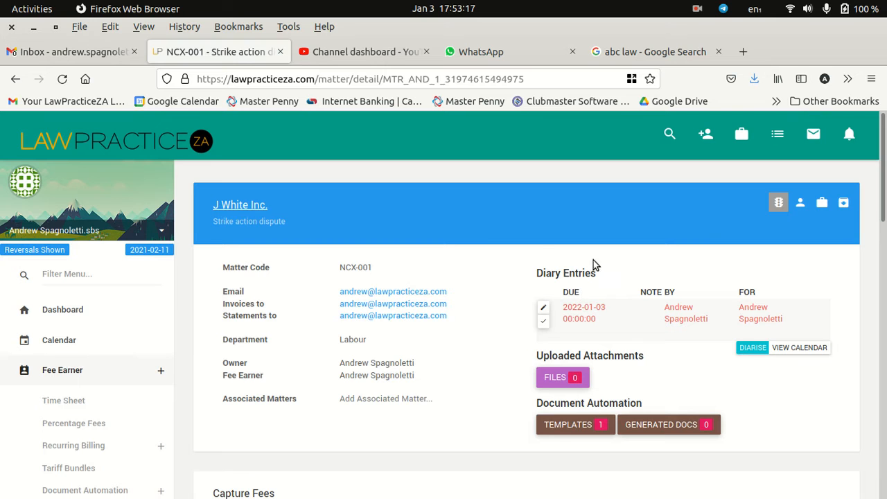
pyautogui.scroll(-3, 485, 285)
pyautogui.scroll(-2, 476, 289)
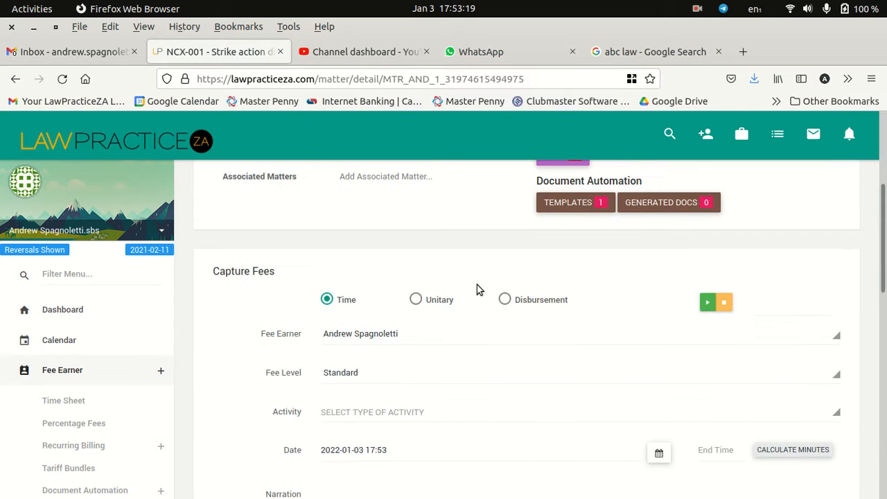
pyautogui.scroll(-2, 476, 289)
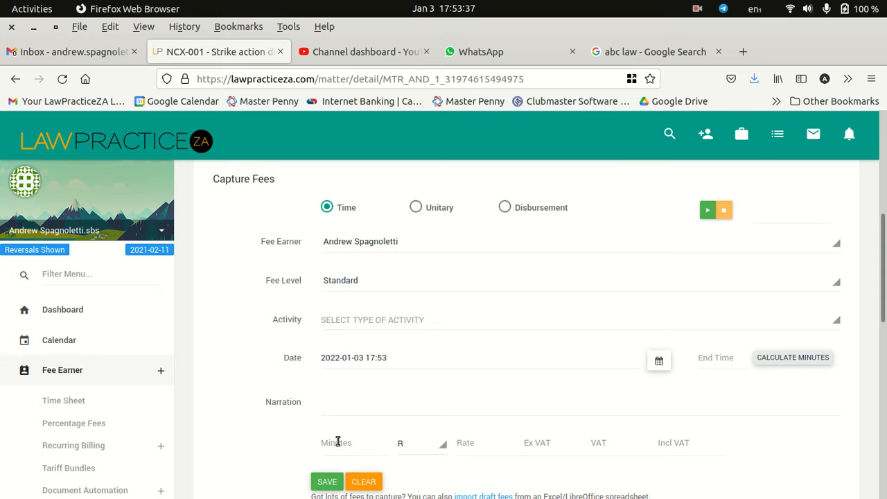
# Step: Set the time-based fee's activity to Consultation and its fee level to High
pyautogui.click(371, 320)
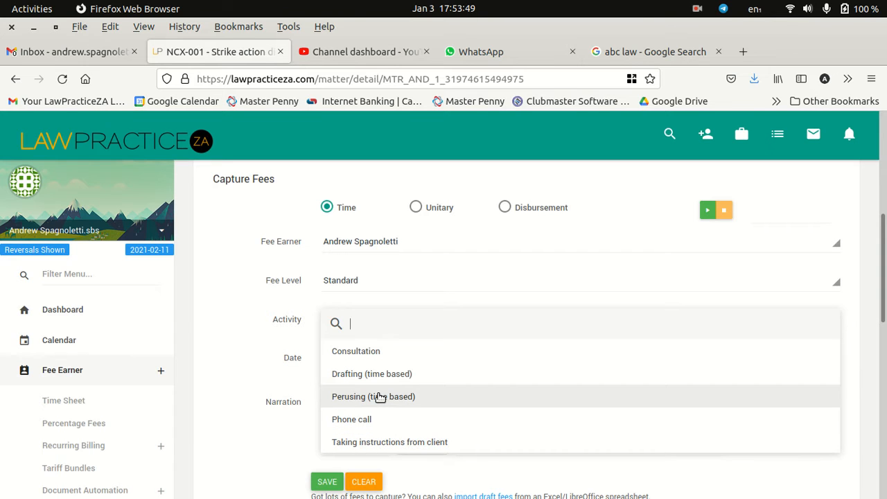
pyautogui.write('.')
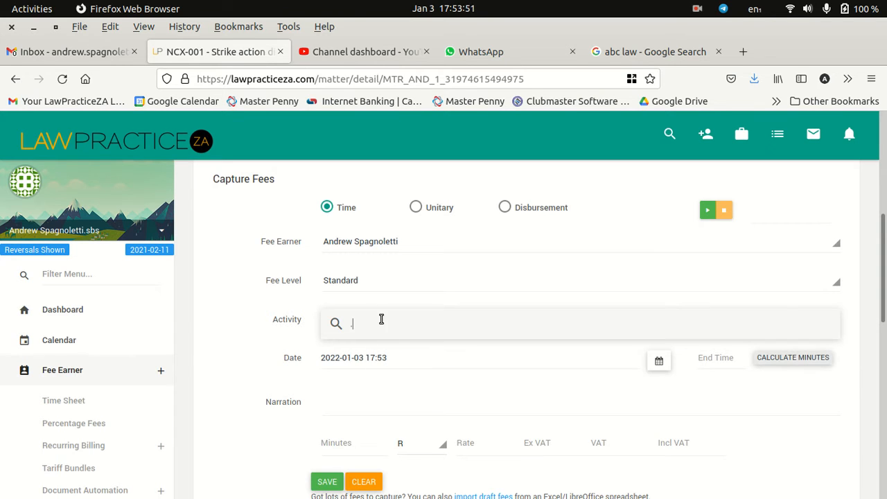
pyautogui.click(256, 321)
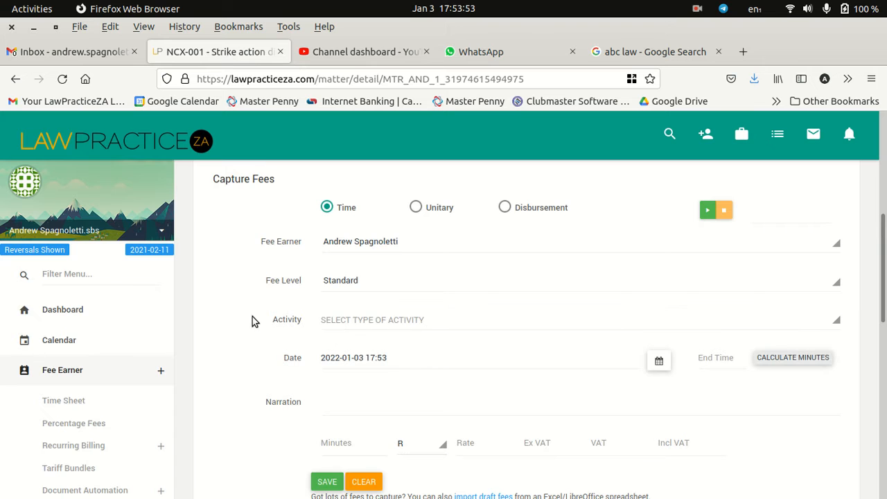
pyautogui.click(367, 324)
pyautogui.click(361, 350)
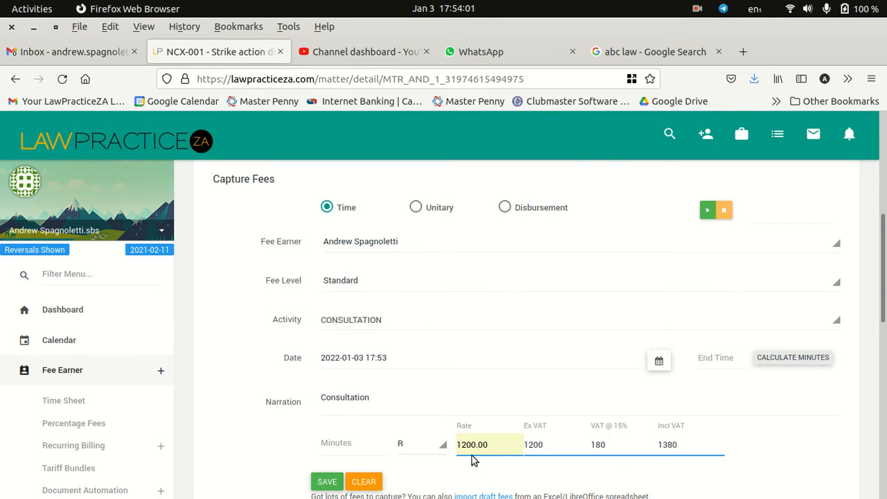
pyautogui.click(389, 288)
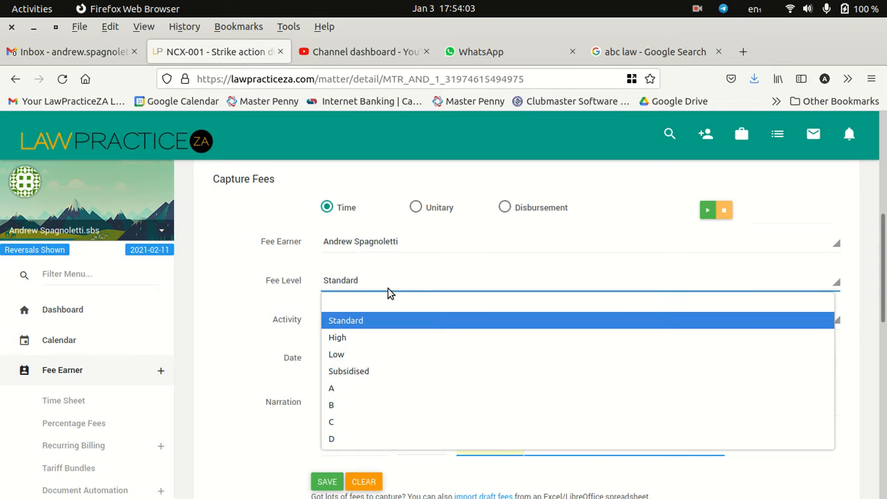
pyautogui.click(378, 337)
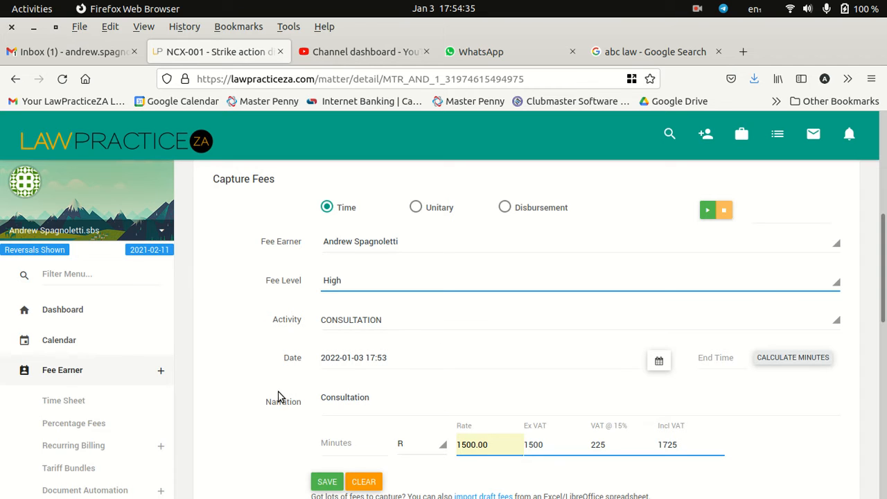
# Step: Extend the fee's narration to read "Consultation to review agreement"
pyautogui.click(393, 398)
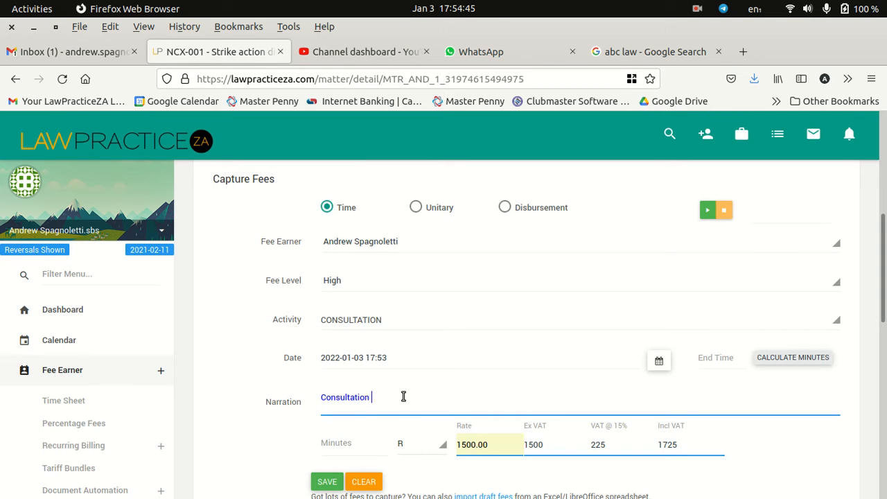
pyautogui.write('to review agr')
pyautogui.press('Return')
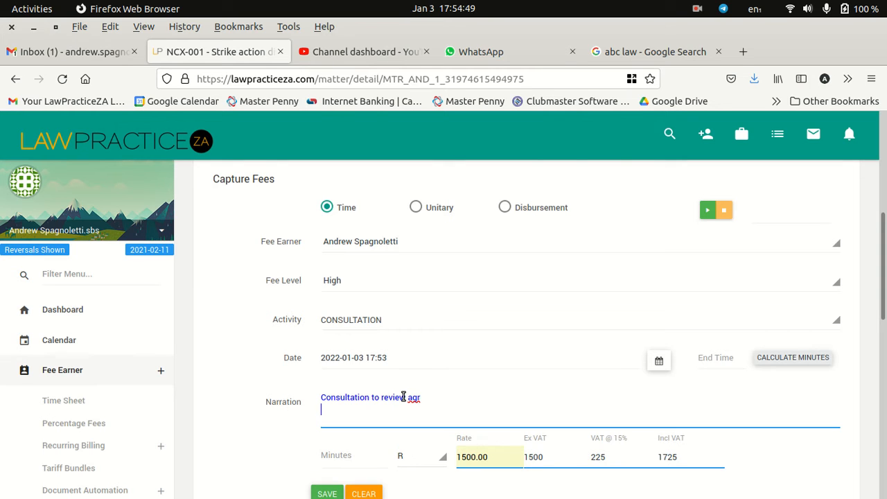
pyautogui.press('BackSpace')
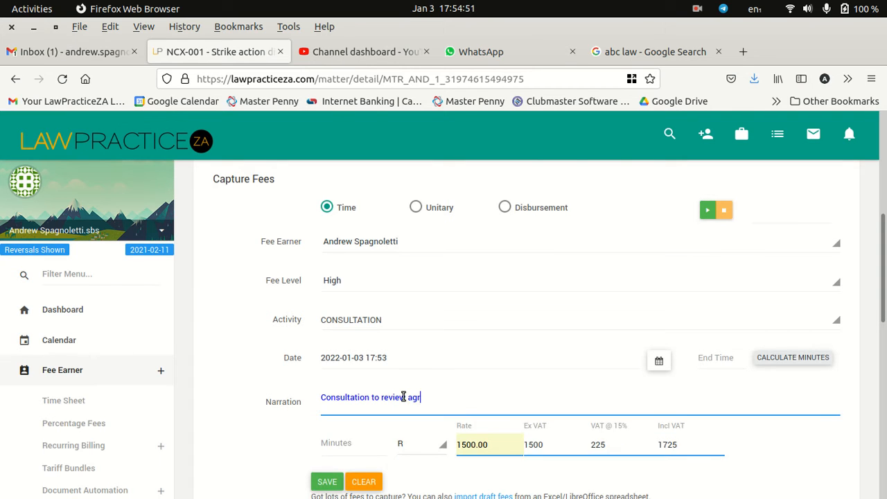
pyautogui.write('eement')
# Step: Save the consultation fee with a duration of 45 minutes and review it among the matter's unbilled entries
pyautogui.click(328, 446)
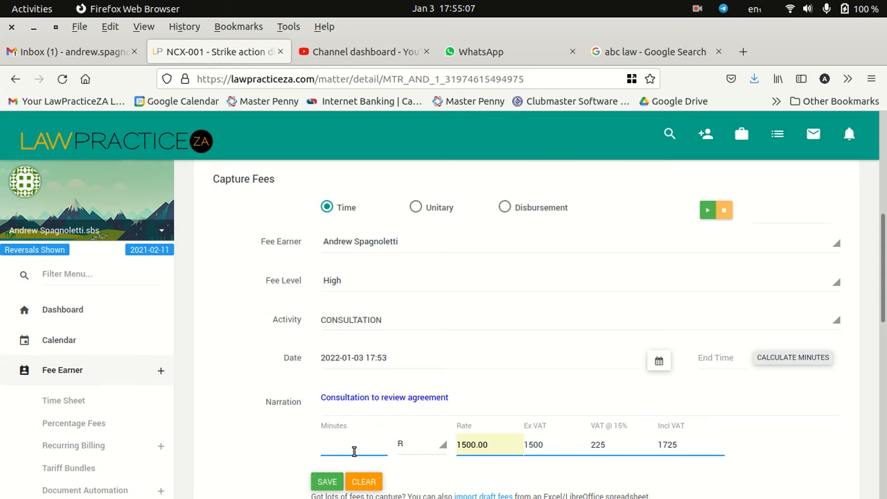
pyautogui.write('45')
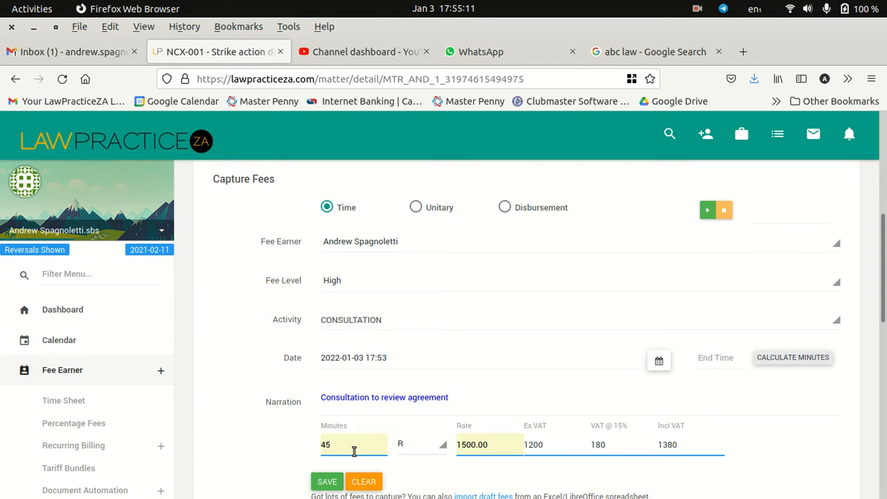
pyautogui.press('Tab')
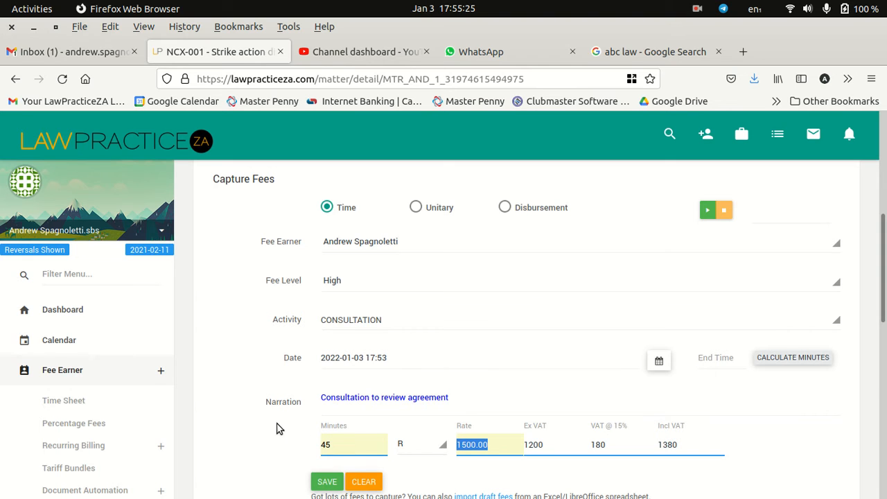
pyautogui.scroll(-2, 293, 430)
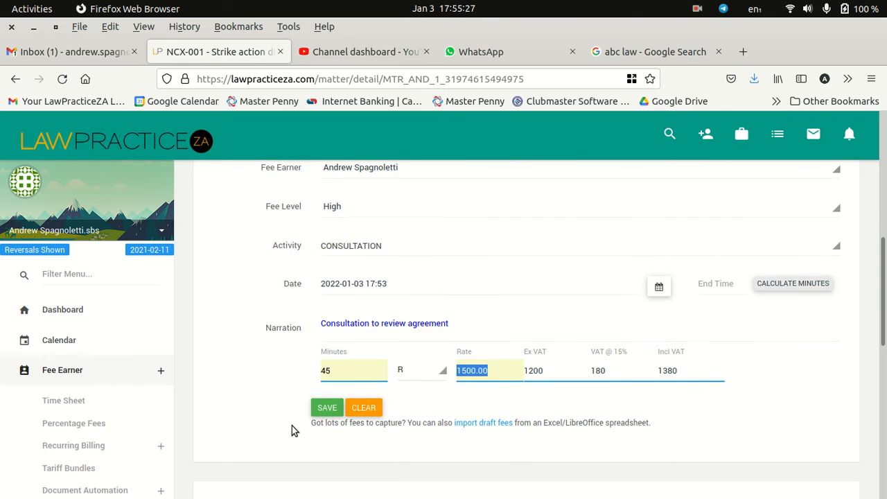
pyautogui.click(309, 412)
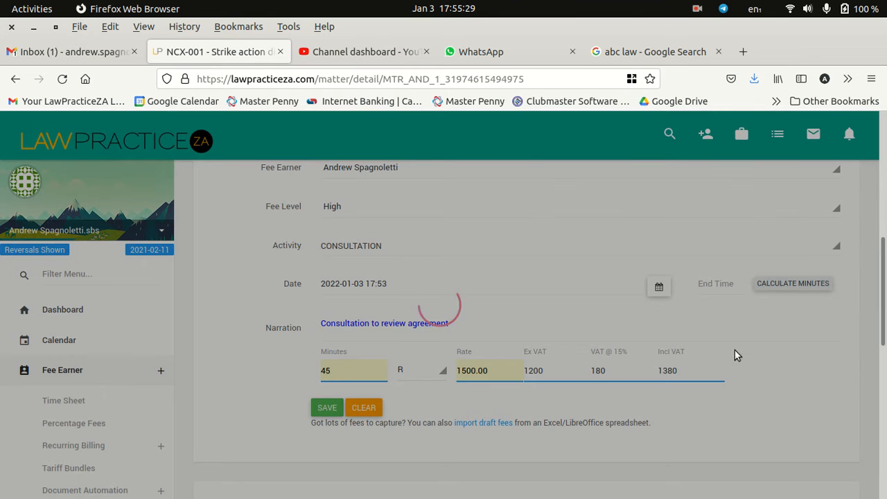
pyautogui.scroll(-11, 579, 334)
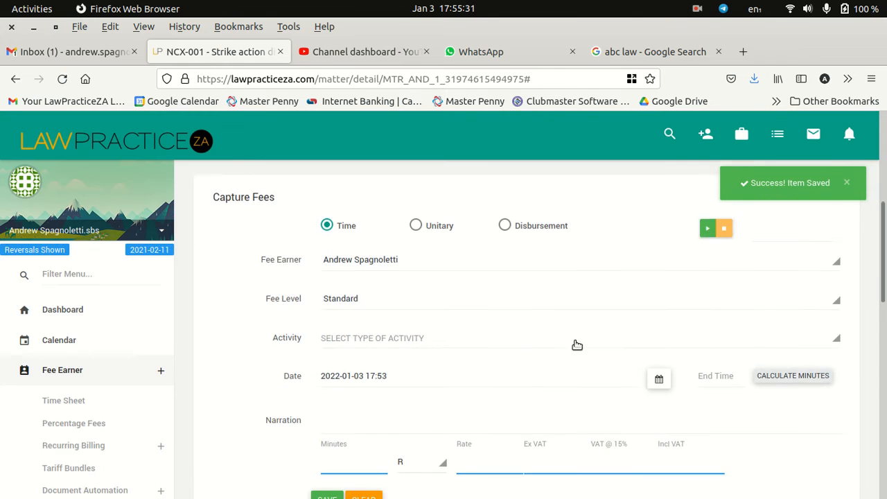
pyautogui.scroll(-1, 575, 370)
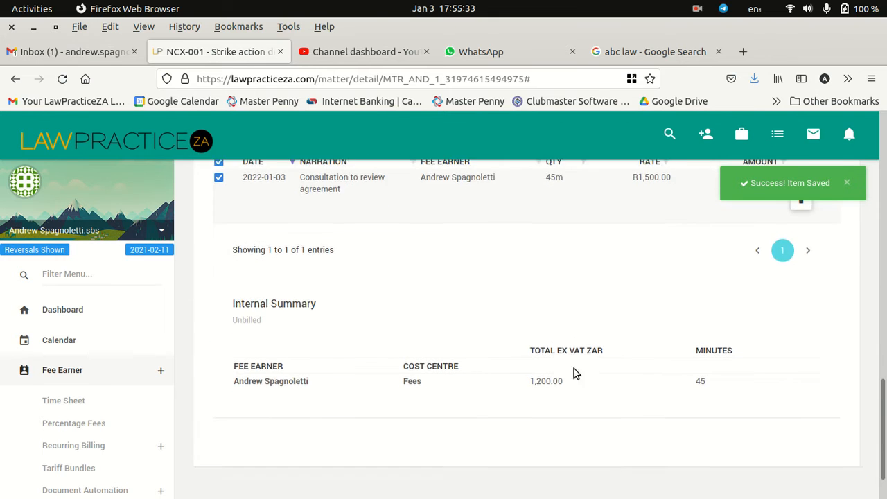
pyautogui.scroll(2, 444, 311)
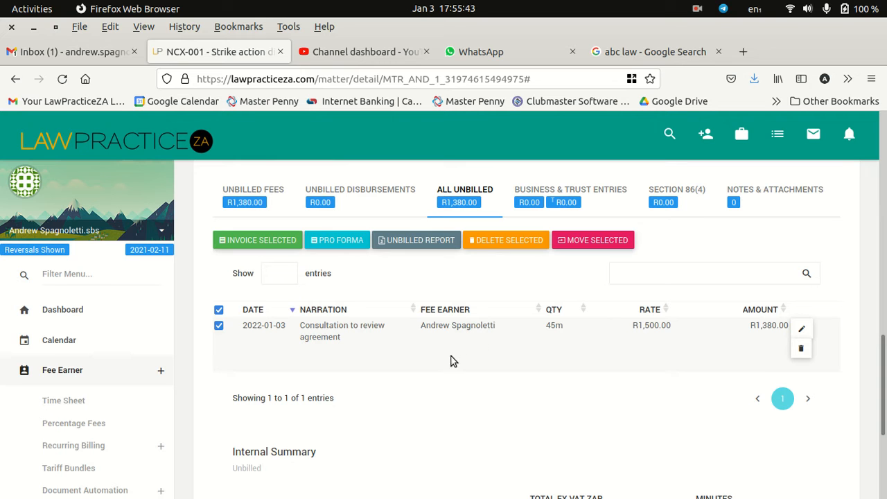
# Step: Start a Unitary fee with the activity "Travelling costs @ R2.95 per kilometer"
pyautogui.scroll(8, 452, 364)
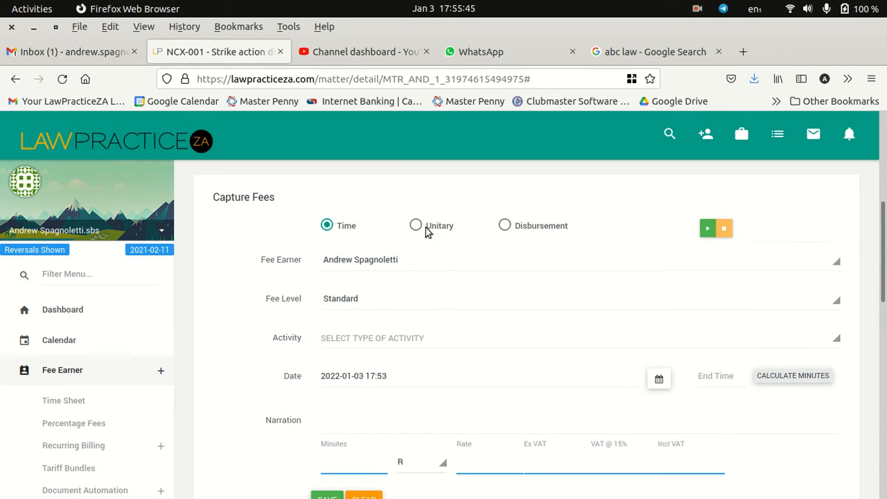
pyautogui.click(416, 226)
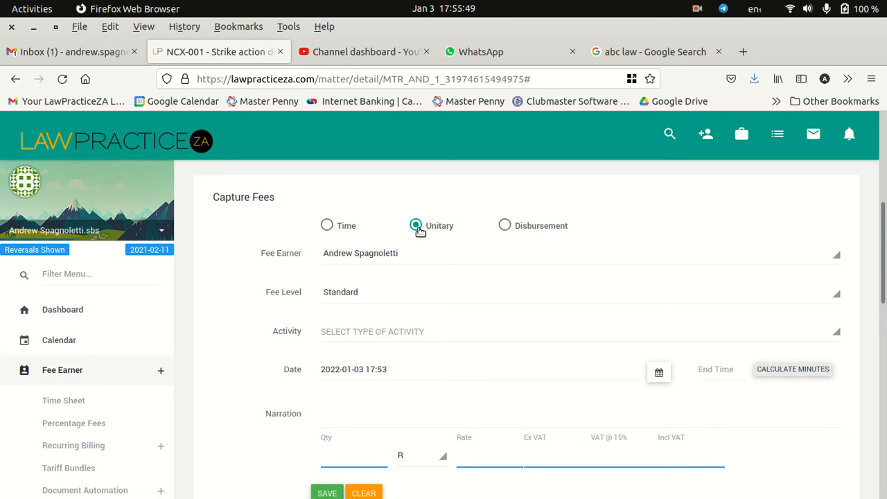
pyautogui.click(355, 340)
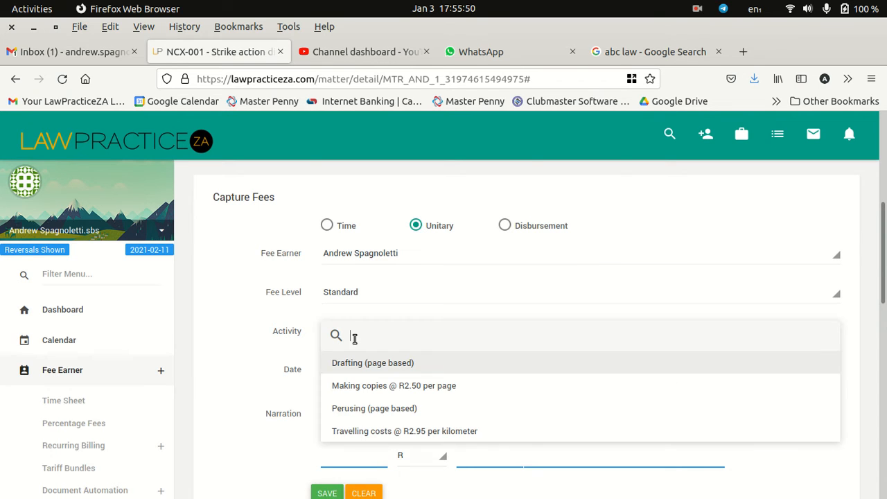
pyautogui.click(400, 431)
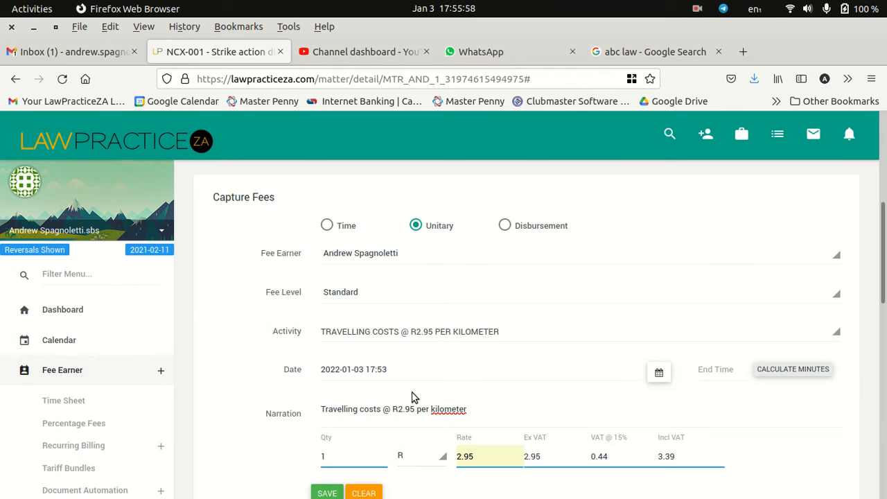
# Step: Edit the narration to read "Travelling costs @ R2.95 per kilometre to clients head office", correcting the flagged spellings
pyautogui.click(488, 409)
pyautogui.write('t')
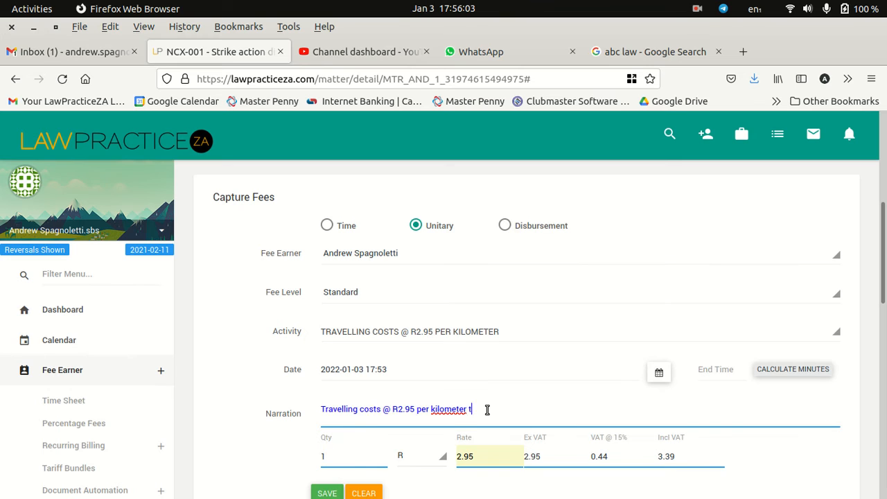
pyautogui.write('o clients headoffice')
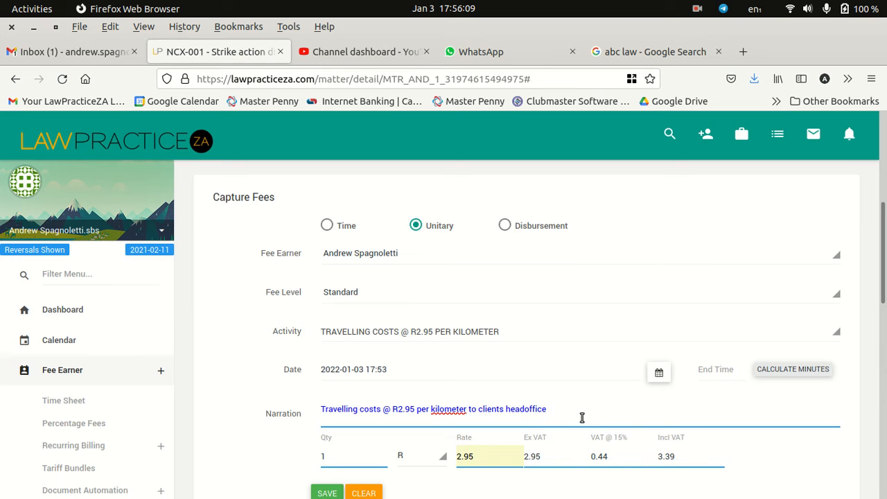
pyautogui.rightClick(452, 414)
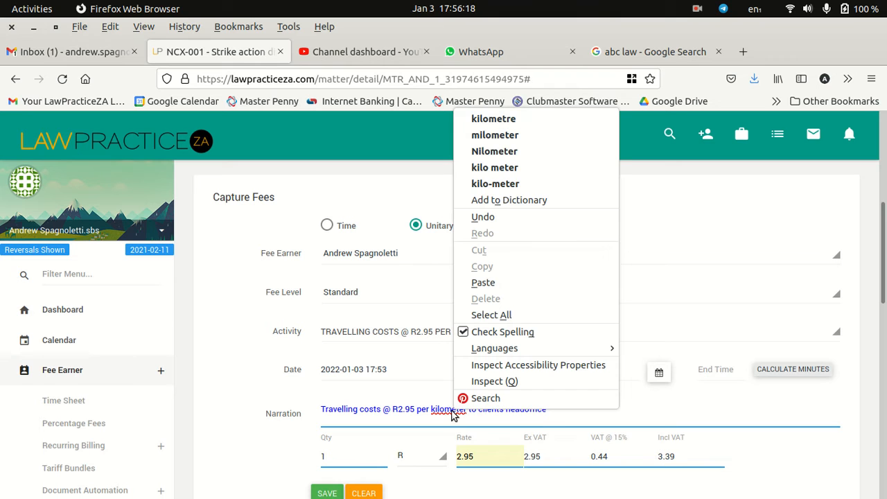
pyautogui.click(513, 120)
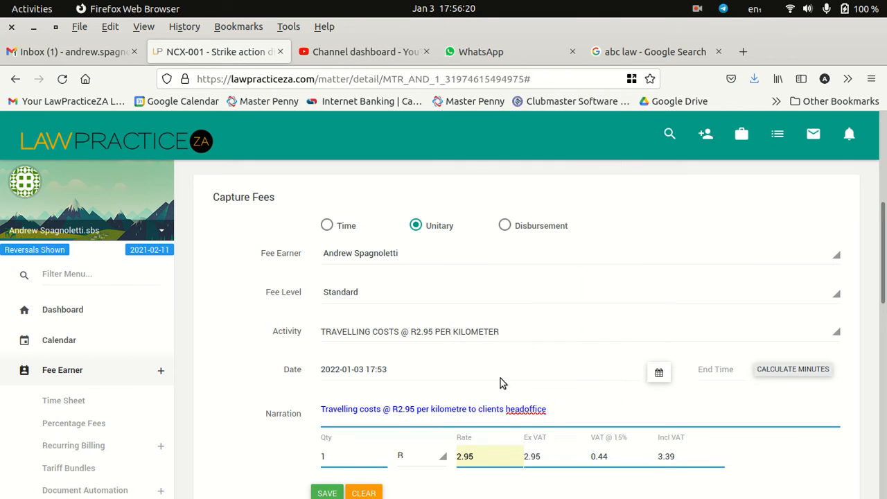
pyautogui.rightClick(536, 410)
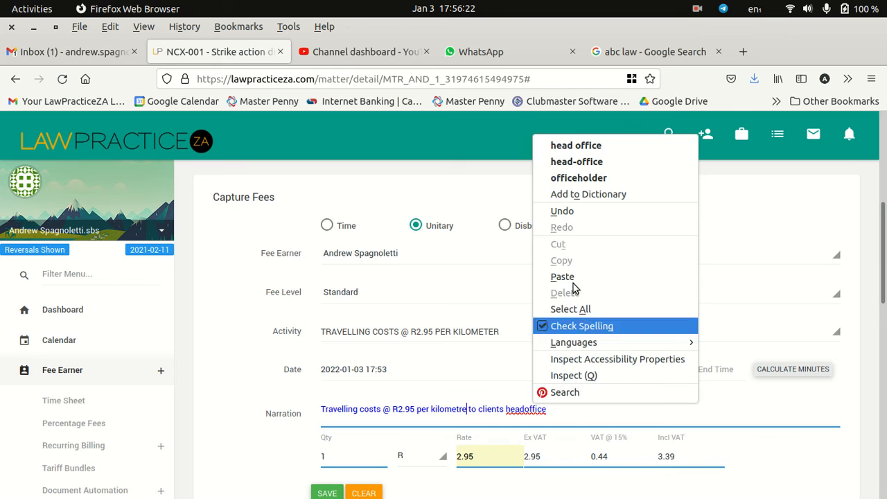
pyautogui.click(594, 145)
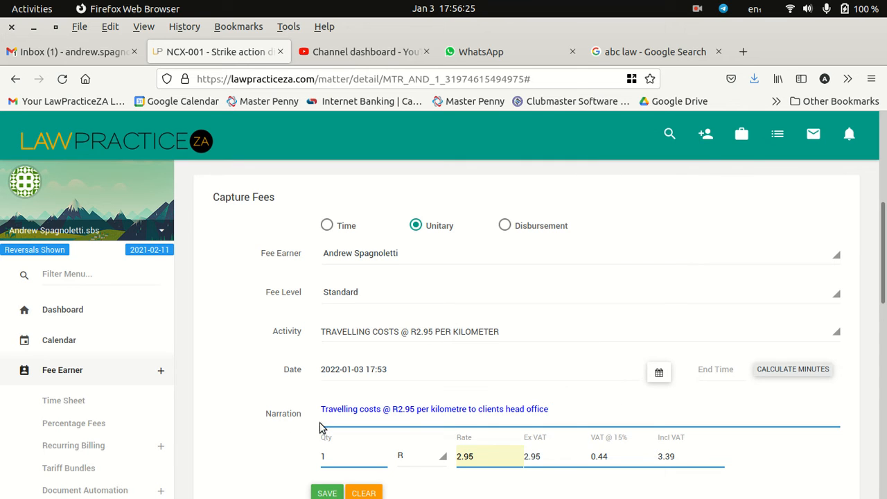
# Step: Set the travelling fee's quantity to 45 and save the fee
pyautogui.doubleClick(325, 456)
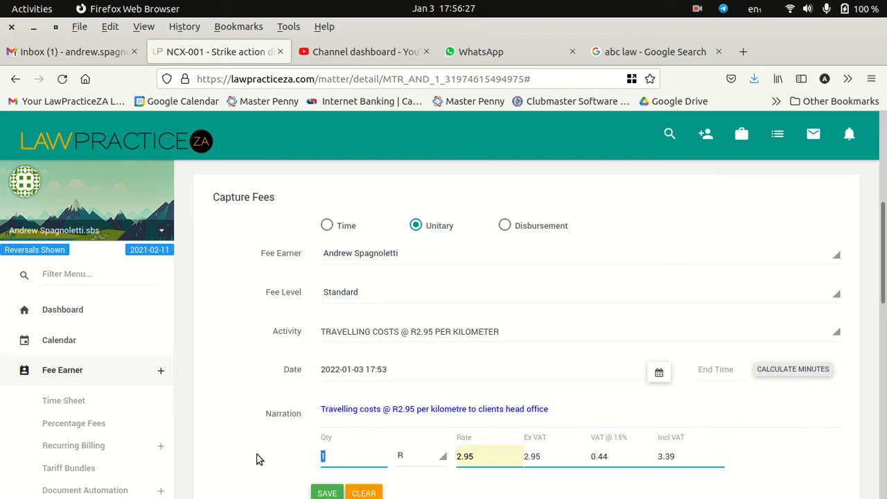
pyautogui.write('45')
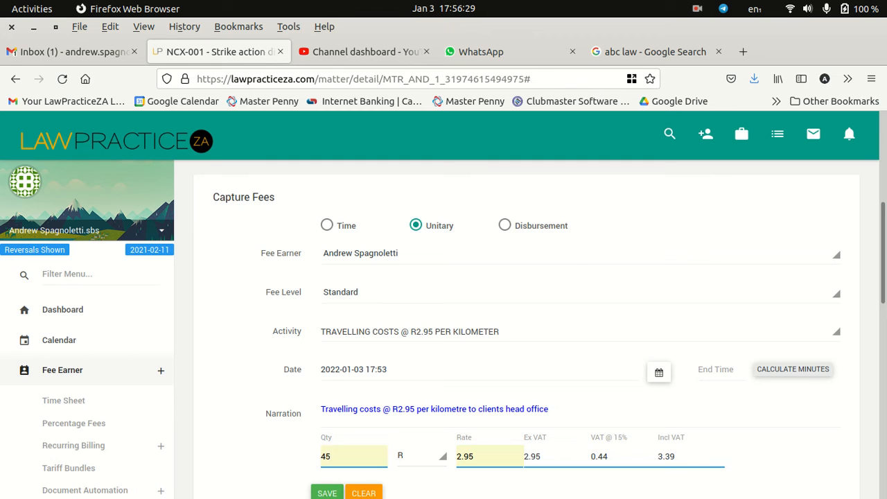
pyautogui.click(269, 470)
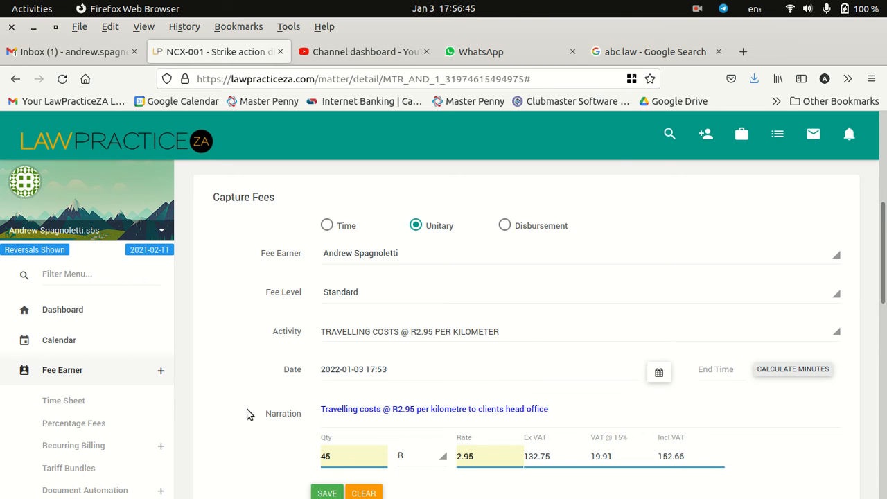
pyautogui.scroll(-2, 246, 414)
pyautogui.click(324, 420)
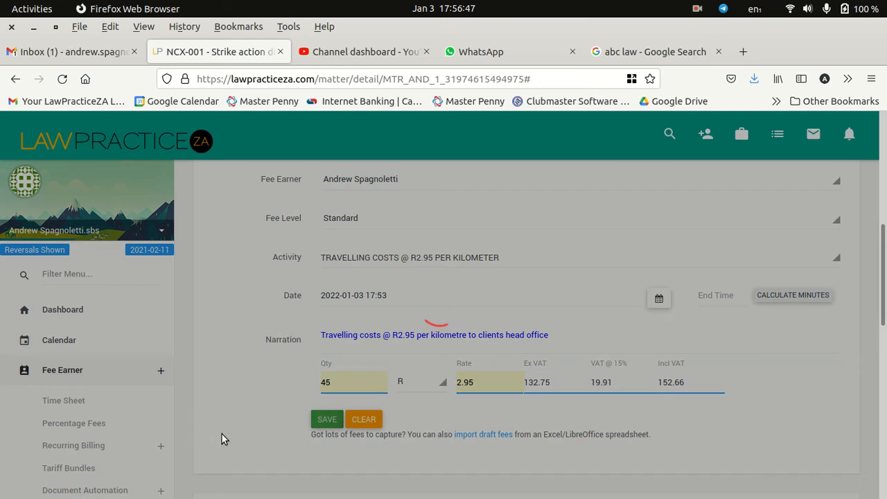
# Step: Generate a pro forma from the matter's selected unbilled entries and open the PDF in Document Viewer
pyautogui.scroll(-2, 474, 406)
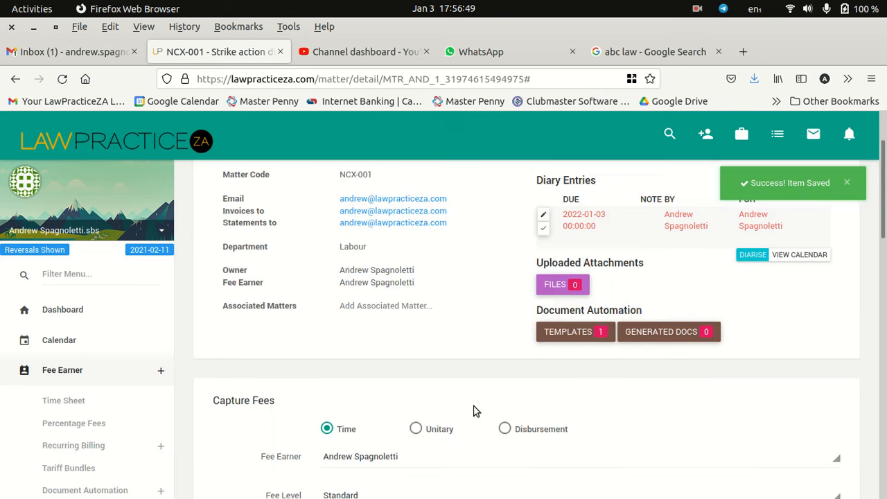
pyautogui.scroll(-12, 471, 414)
pyautogui.scroll(-2, 332, 459)
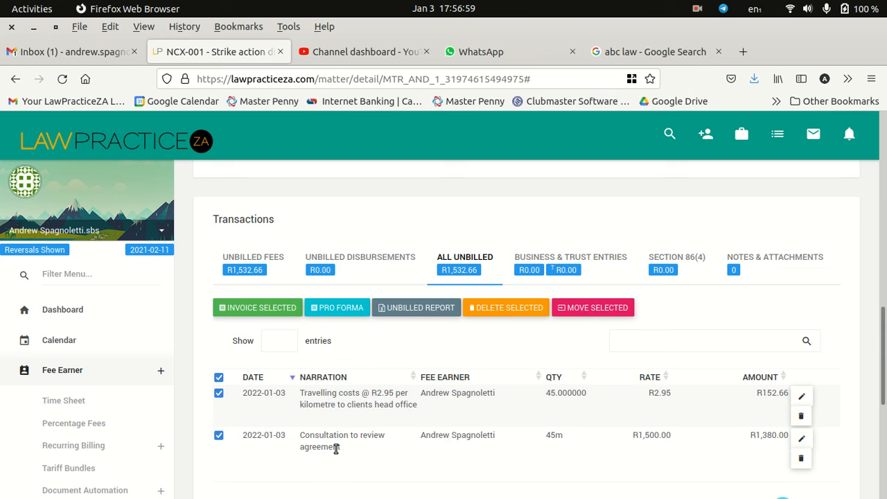
pyautogui.click(340, 312)
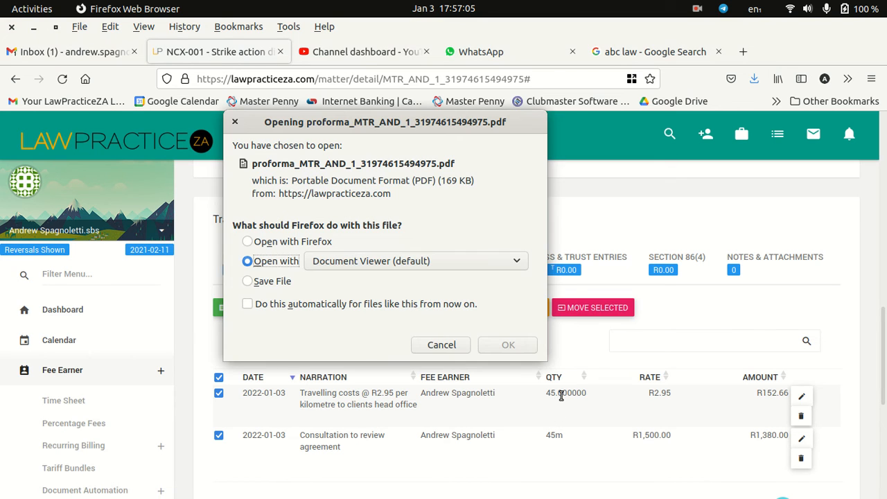
pyautogui.click(508, 344)
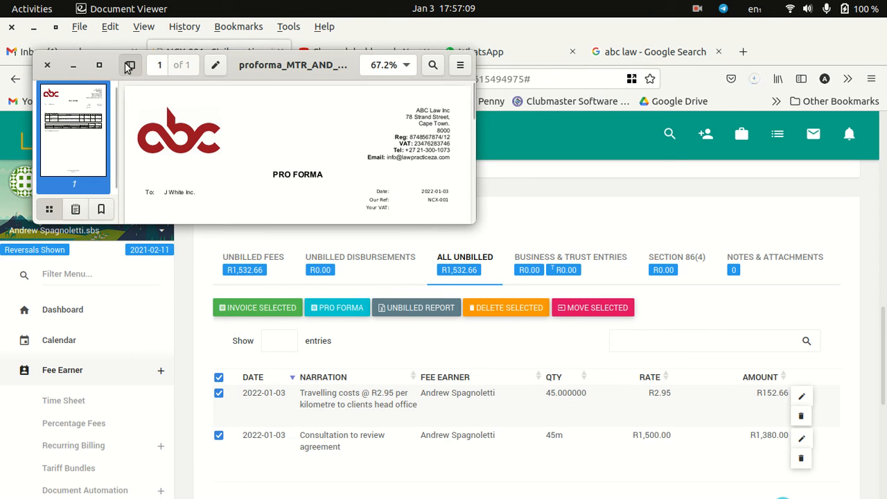
# Step: Hide the thumbnail sidebar, maximize the pro forma, and examine its fee lines and the payment reference beneath the totals
pyautogui.click(128, 65)
pyautogui.click(101, 65)
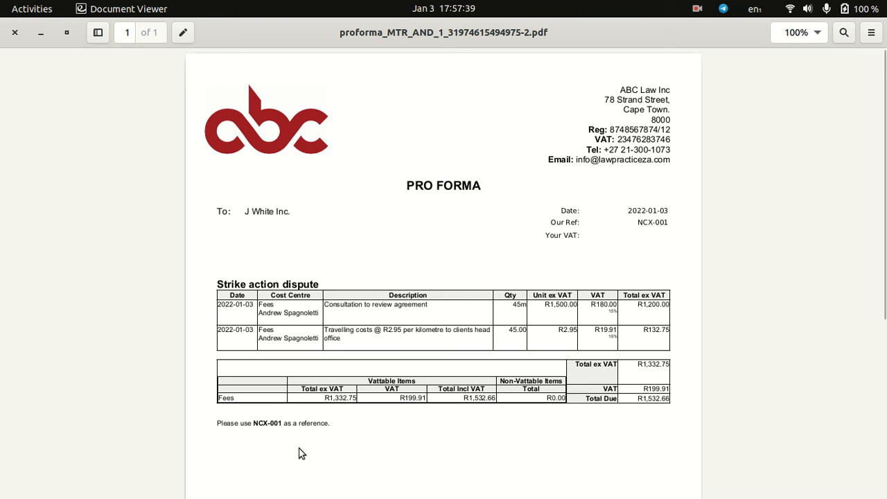
pyautogui.moveTo(254, 422); pyautogui.dragTo(286, 424)
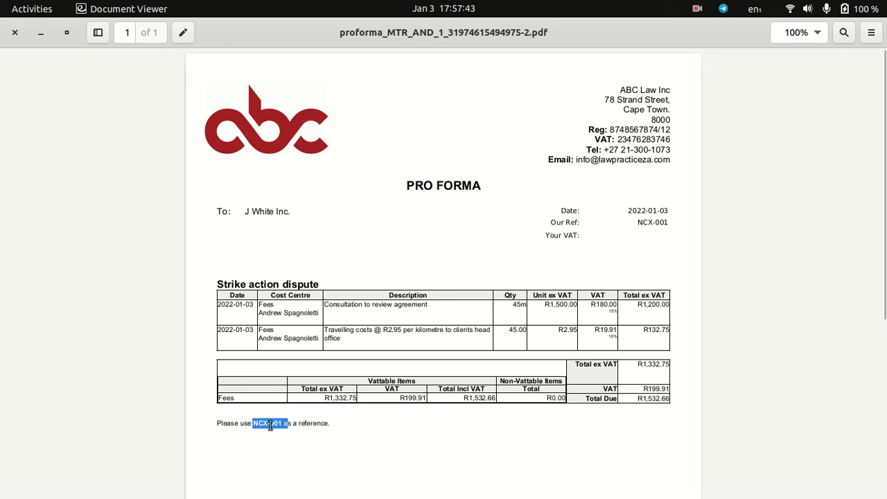
pyautogui.click(257, 423)
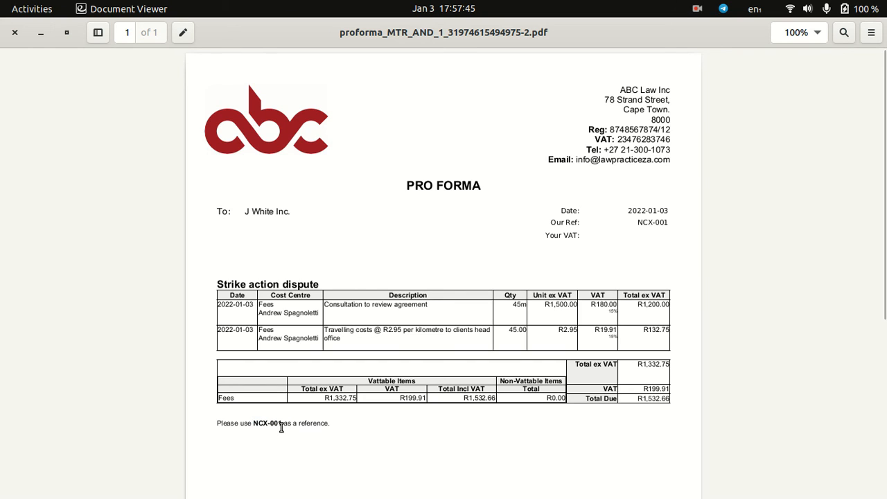